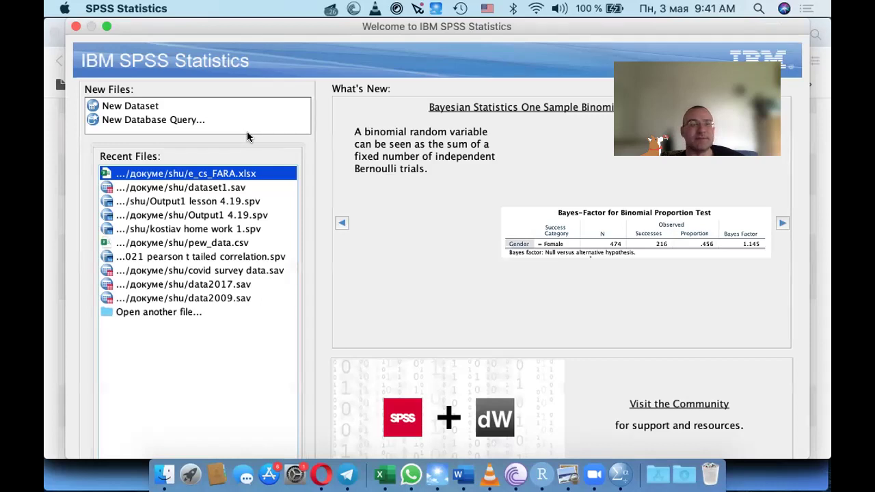
Import the recent Excel file e_cs_FARA.xlsx, removing leading and trailing spaces from string values.
{"action": "double_click", "coordinate": [196, 174]}
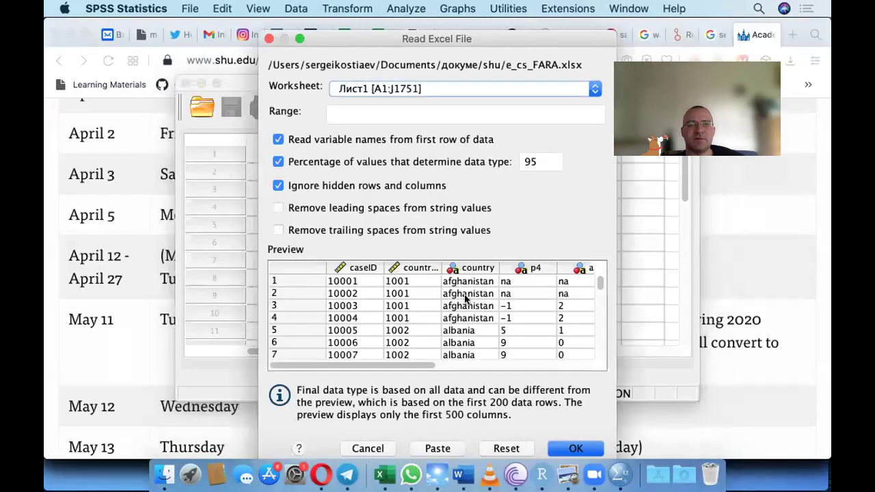
{"action": "left_click", "coordinate": [278, 207]}
{"action": "left_click", "coordinate": [279, 230]}
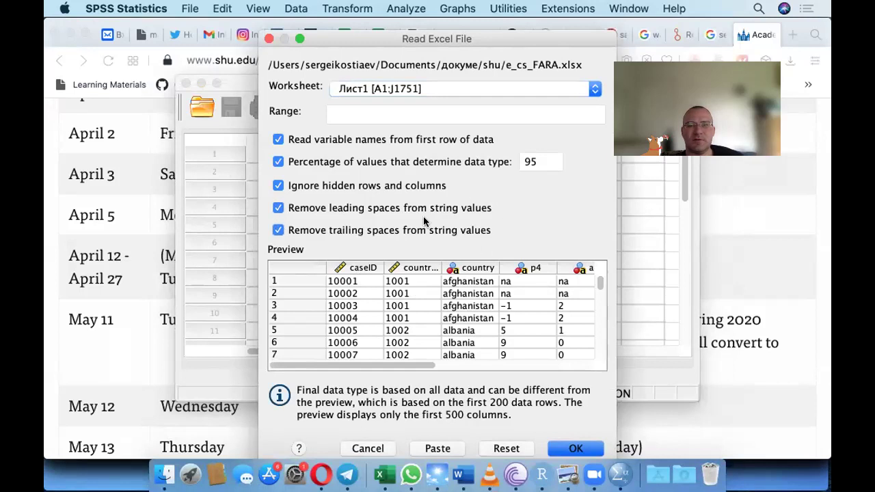
{"action": "left_click", "coordinate": [575, 449]}
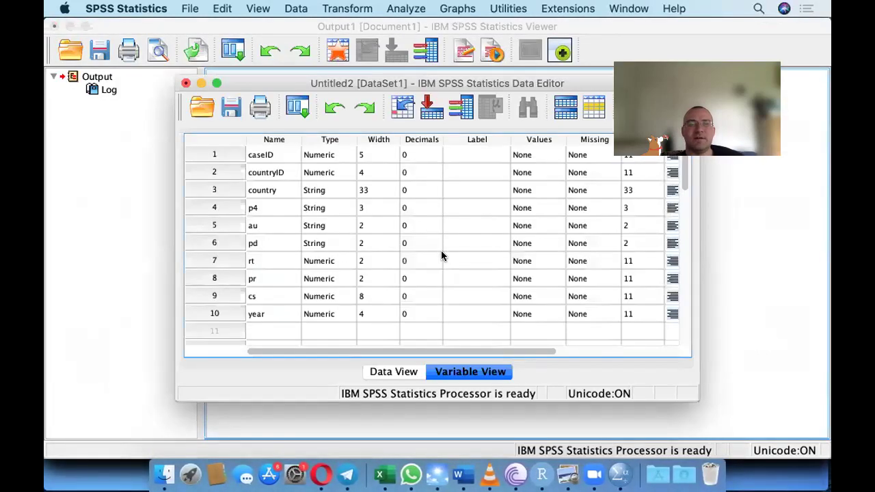
Set the variable type of p4, au and pd to Numeric.
{"action": "left_click", "coordinate": [318, 207]}
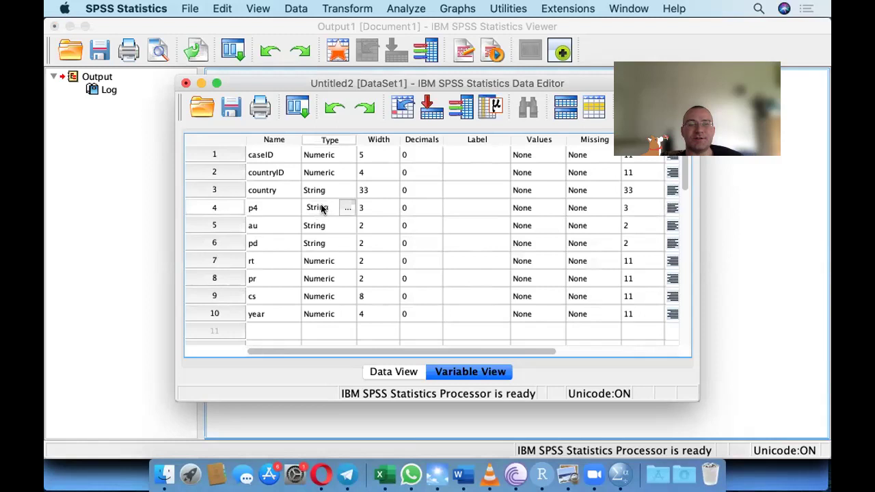
{"action": "left_click", "coordinate": [346, 208]}
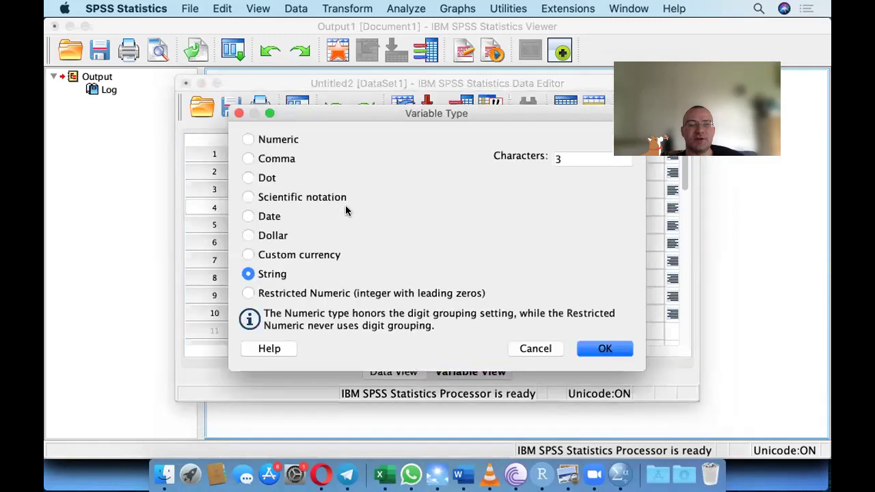
{"action": "left_click", "coordinate": [249, 140]}
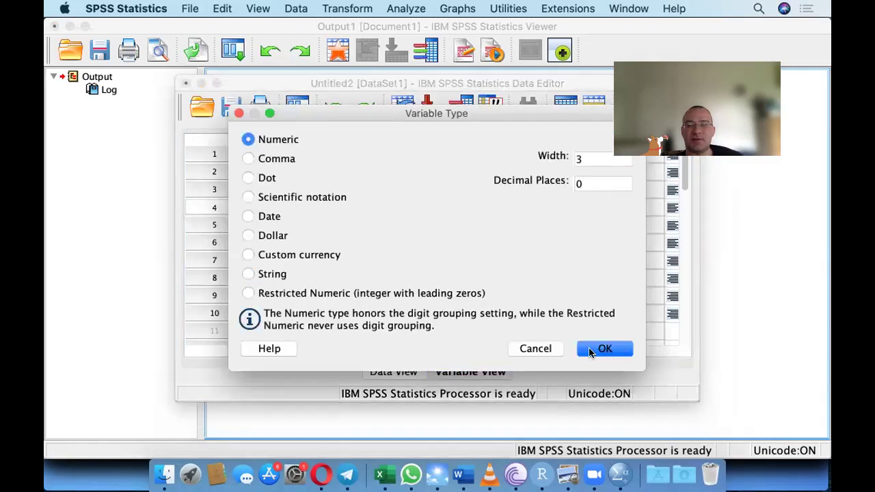
{"action": "left_click", "coordinate": [587, 345]}
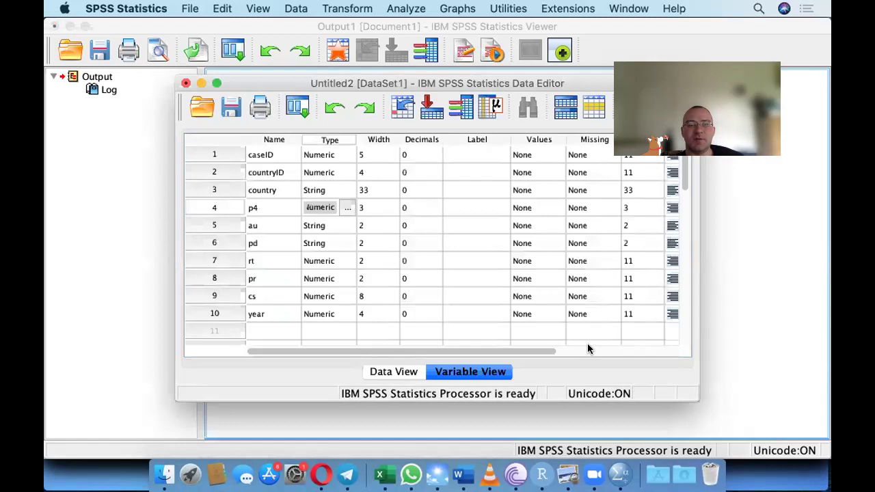
{"action": "left_click", "coordinate": [346, 226]}
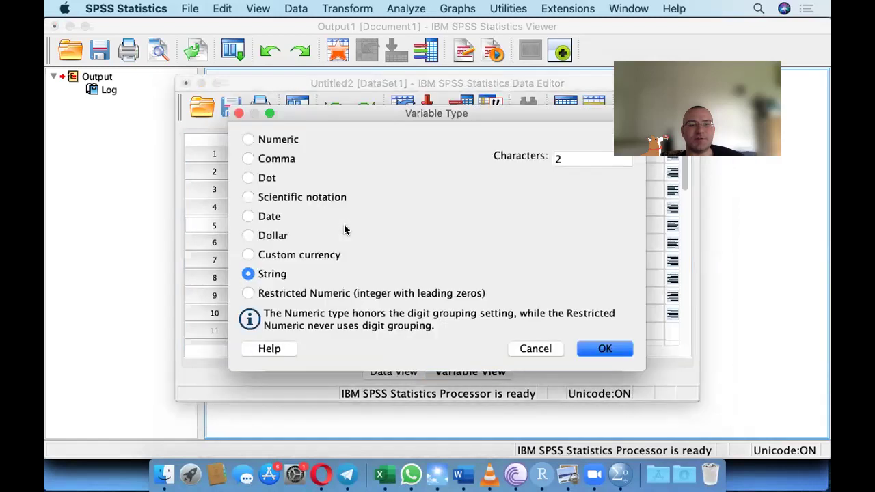
{"action": "left_click", "coordinate": [249, 140]}
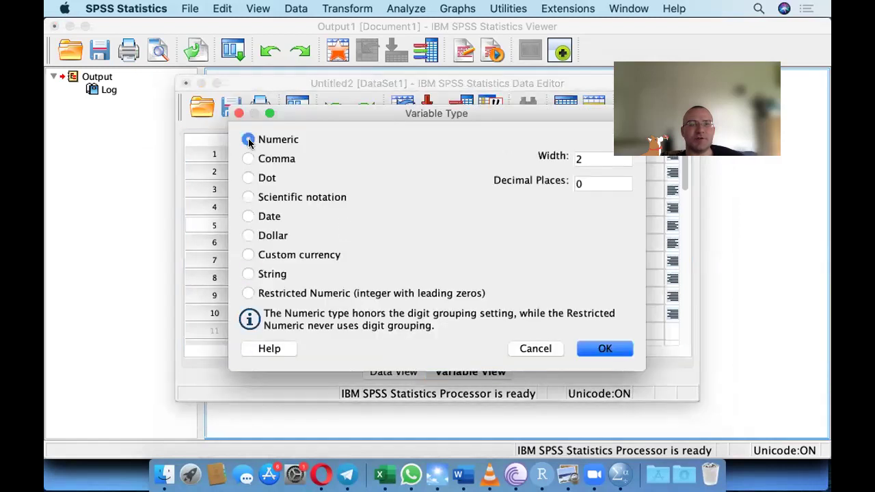
{"action": "left_click", "coordinate": [592, 353]}
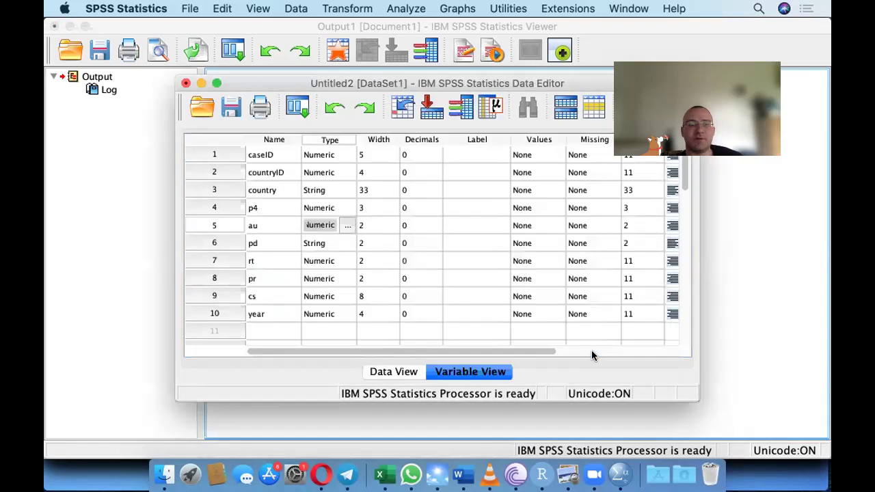
{"action": "double_click", "coordinate": [339, 245]}
{"action": "left_click", "coordinate": [249, 140]}
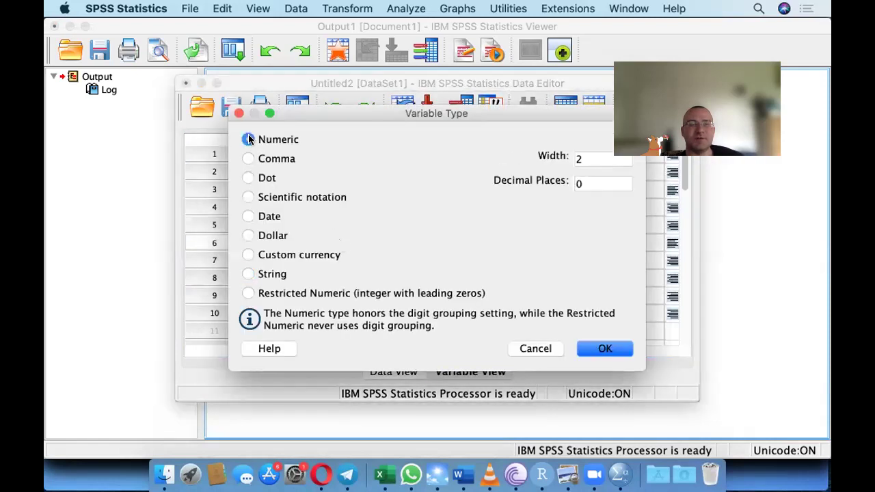
{"action": "left_click", "coordinate": [607, 349]}
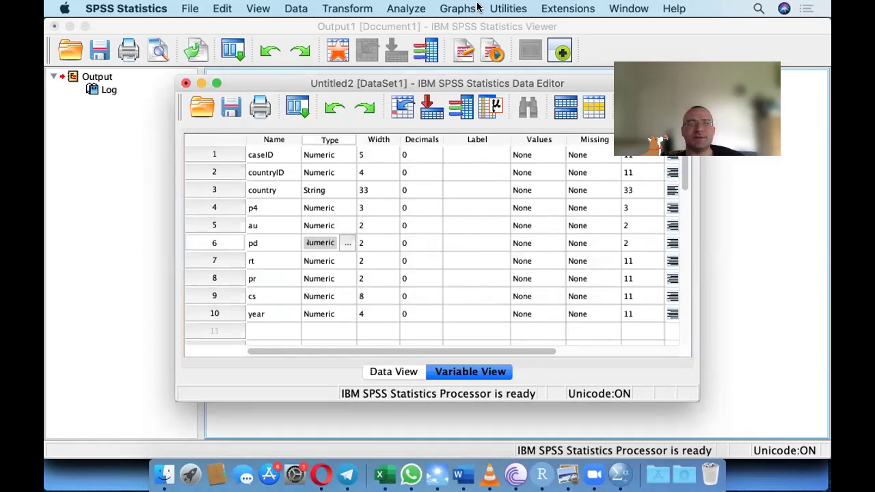
Start a Descriptives analysis and add p4, au and pd to its variables.
{"action": "left_click", "coordinate": [406, 8]}
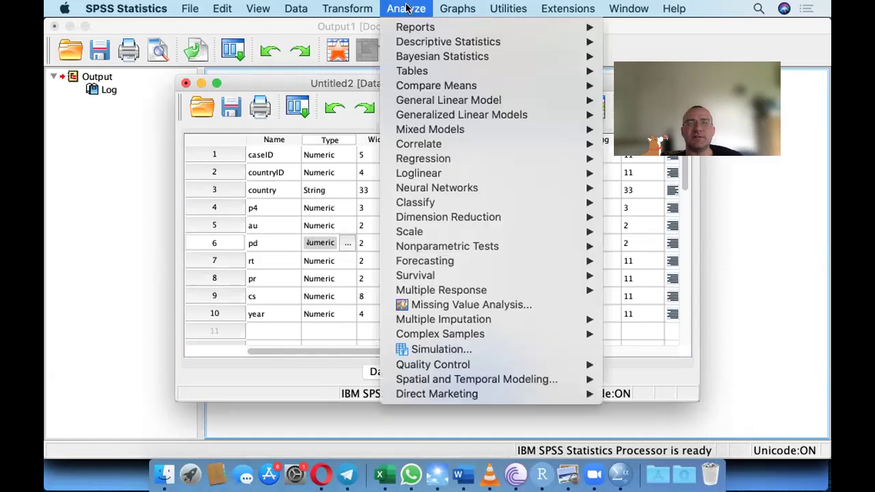
{"action": "left_click", "coordinate": [745, 48]}
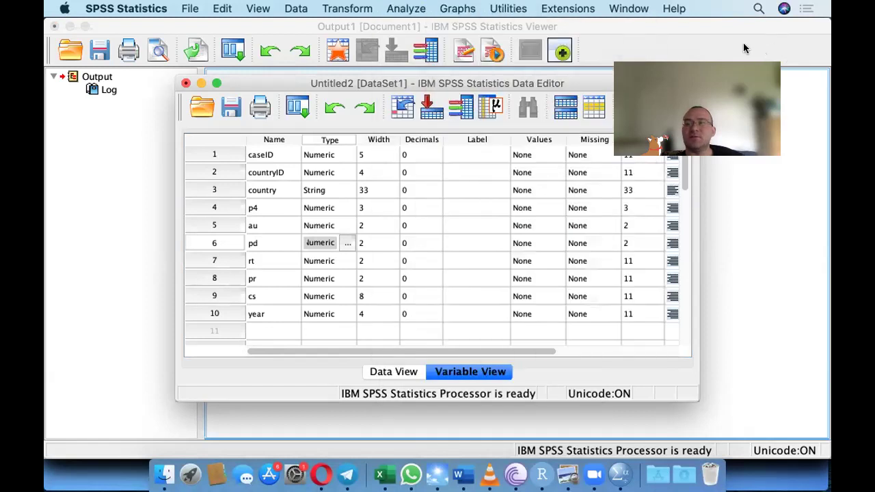
{"action": "left_click", "coordinate": [403, 8]}
{"action": "mouse_move", "coordinate": [455, 43]}
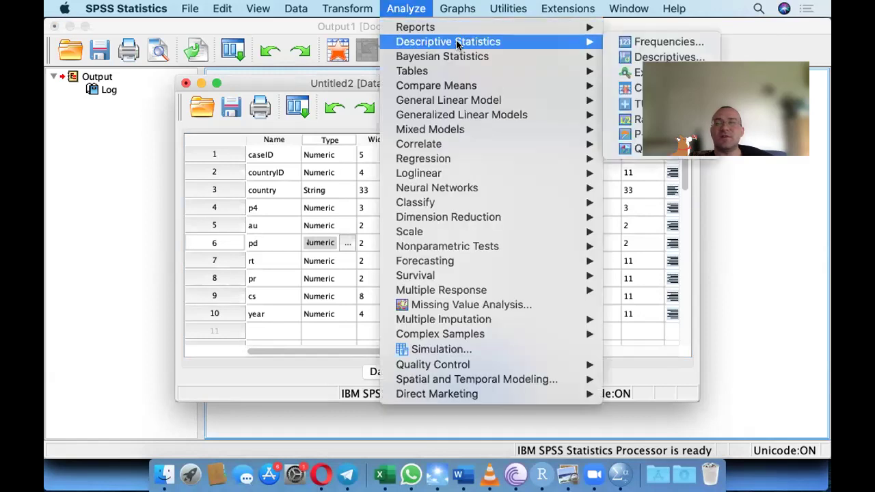
{"action": "left_click", "coordinate": [653, 58]}
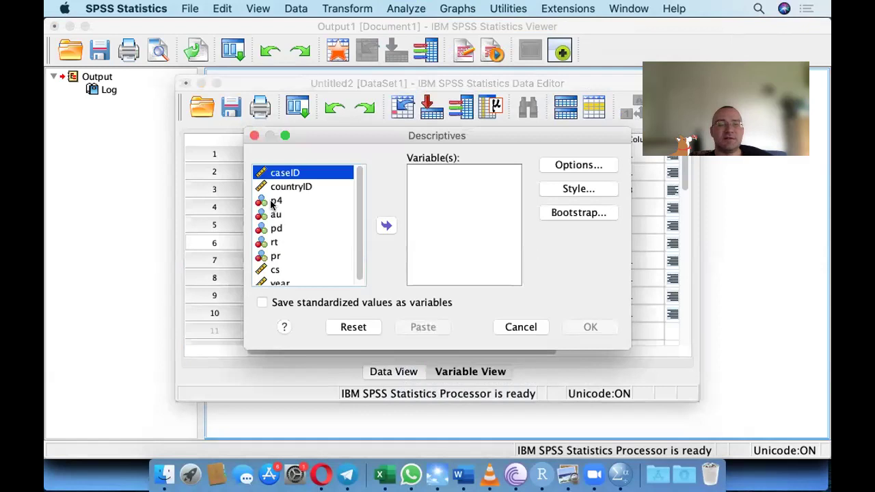
{"action": "left_click", "coordinate": [274, 201]}
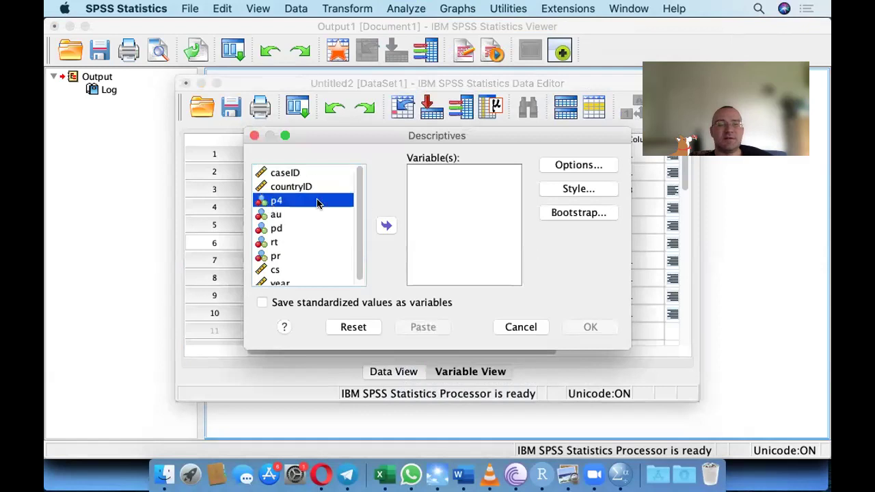
{"action": "left_click", "coordinate": [387, 228]}
{"action": "left_click", "coordinate": [270, 205]}
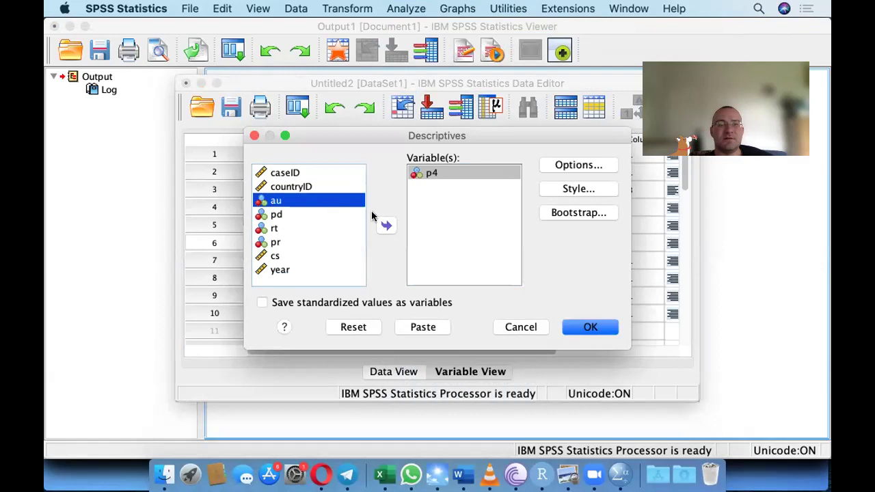
{"action": "left_click", "coordinate": [389, 226]}
{"action": "left_click", "coordinate": [268, 202]}
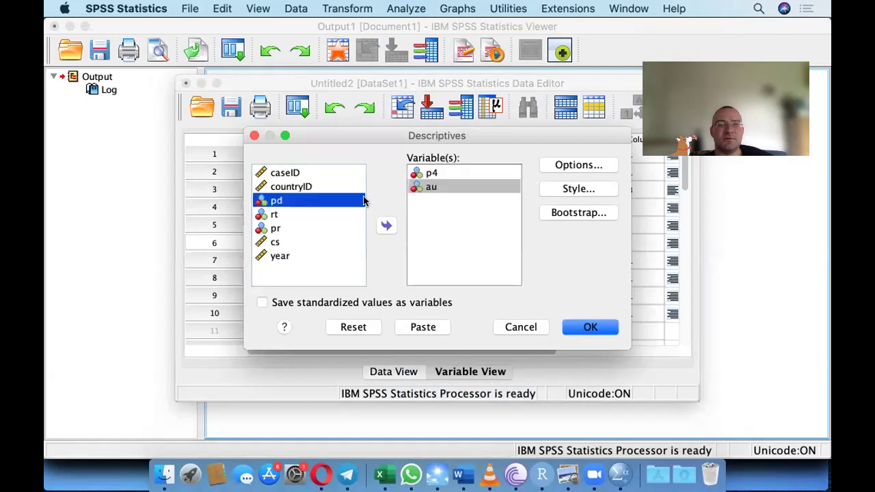
{"action": "left_click", "coordinate": [386, 226]}
Add rt, pr and cs to the variables of the Descriptives analysis.
{"action": "left_click", "coordinate": [261, 206]}
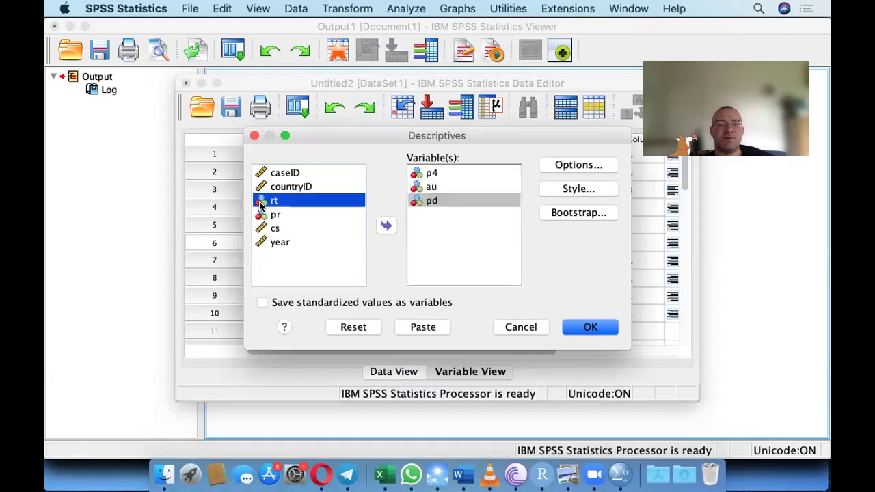
{"action": "left_click", "coordinate": [386, 227]}
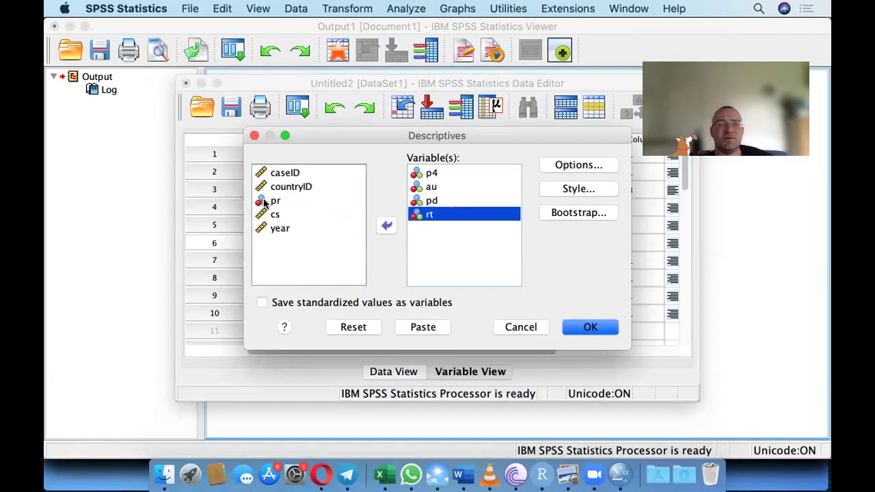
{"action": "left_click", "coordinate": [264, 201]}
{"action": "left_click", "coordinate": [387, 226]}
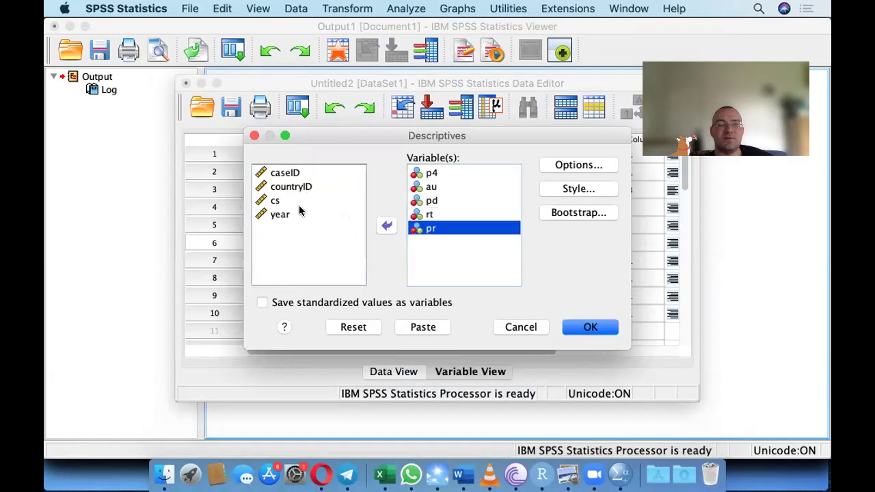
{"action": "left_click", "coordinate": [263, 204]}
{"action": "left_click", "coordinate": [387, 226]}
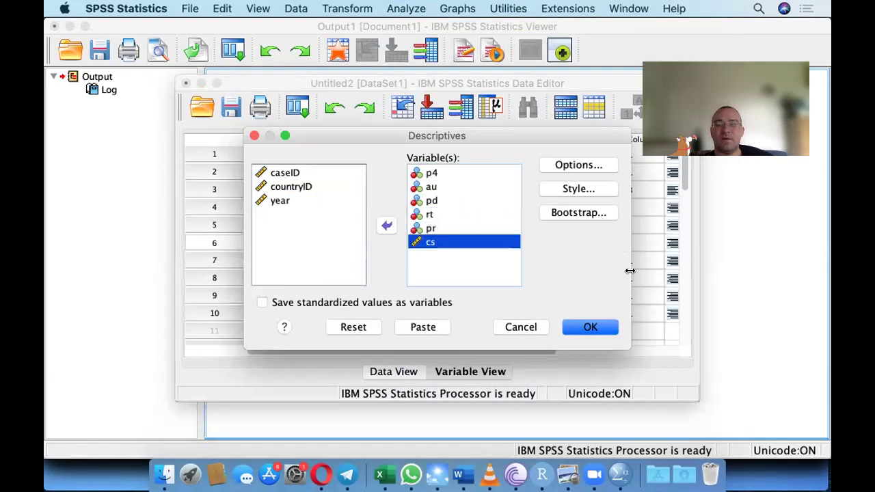
Check the Descriptives options, run the analysis with the preset mean, standard deviation, minimum and maximum, and view the statistics table.
{"action": "left_click", "coordinate": [578, 166]}
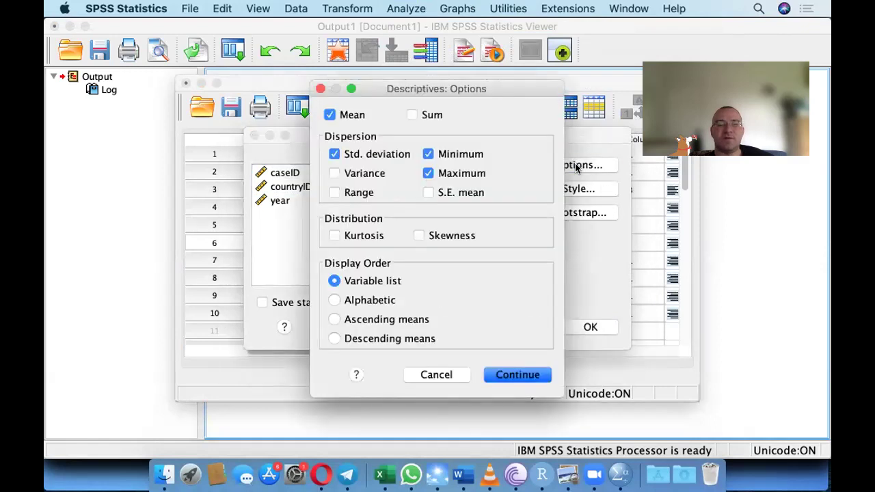
{"action": "left_click", "coordinate": [320, 89]}
{"action": "left_click", "coordinate": [590, 327]}
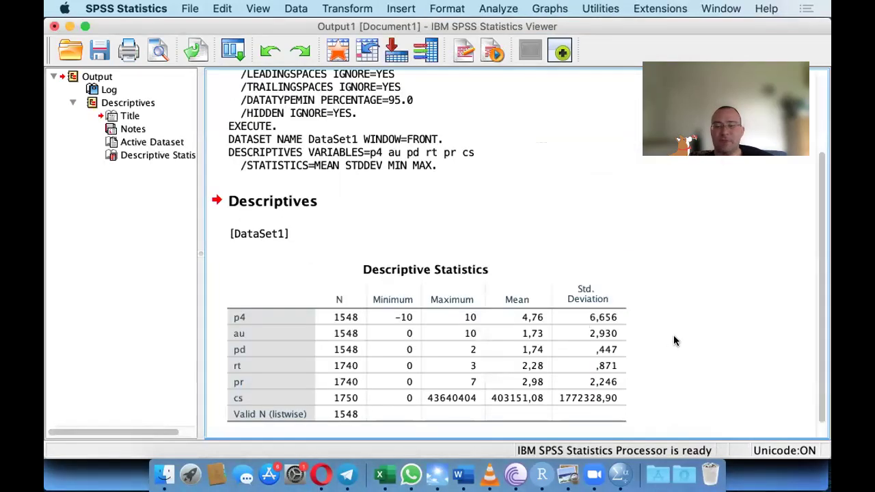
{"action": "scroll", "coordinate": [694, 325], "scroll_direction": "down", "scroll_amount": 1}
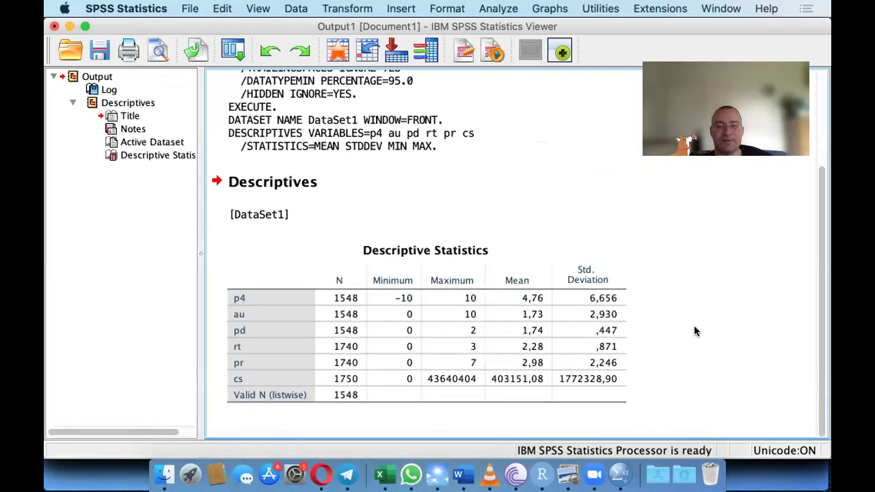
{"action": "left_click", "coordinate": [240, 297]}
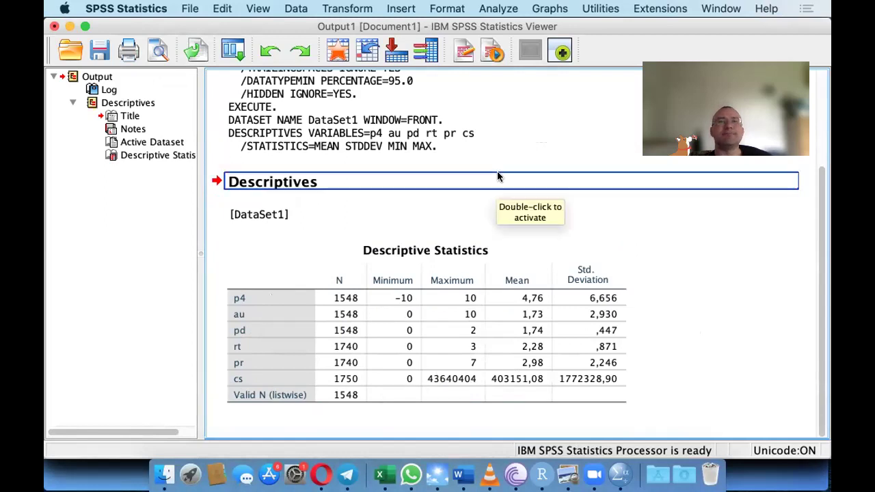
Set up a Linear Regression with p4 as the independent variable and cs as the dependent variable.
{"action": "left_click", "coordinate": [495, 8]}
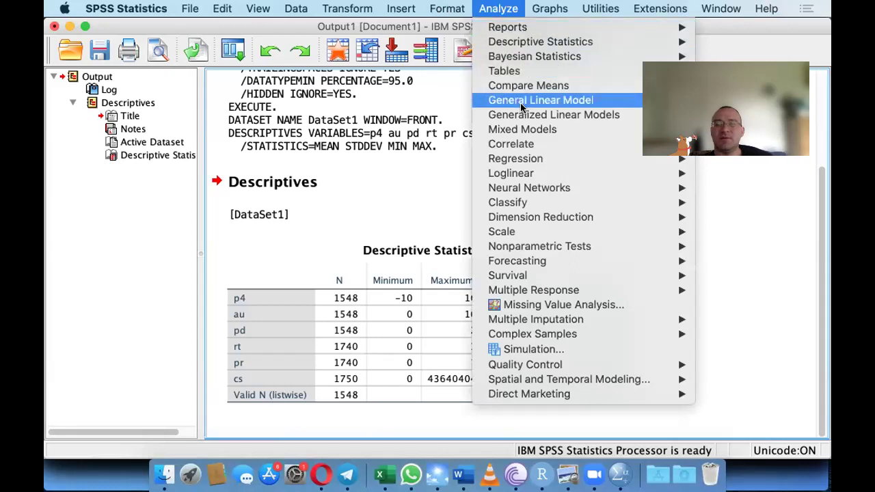
{"action": "mouse_move", "coordinate": [509, 115]}
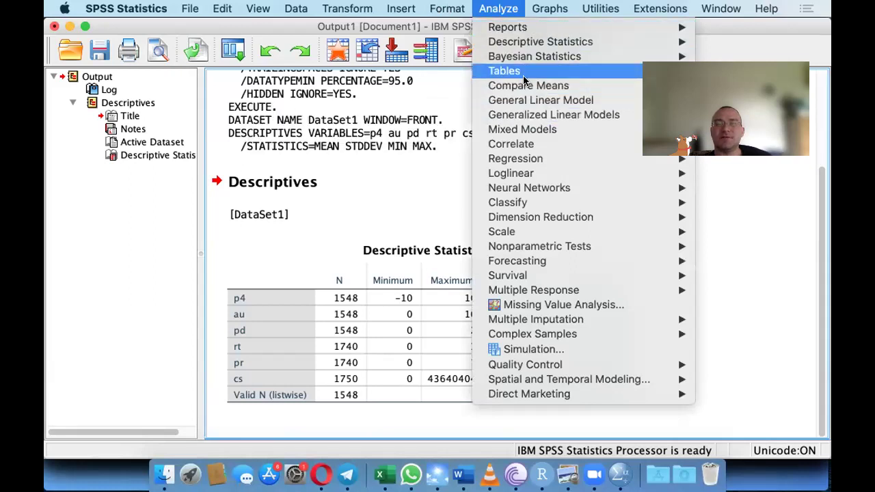
{"action": "mouse_move", "coordinate": [621, 161]}
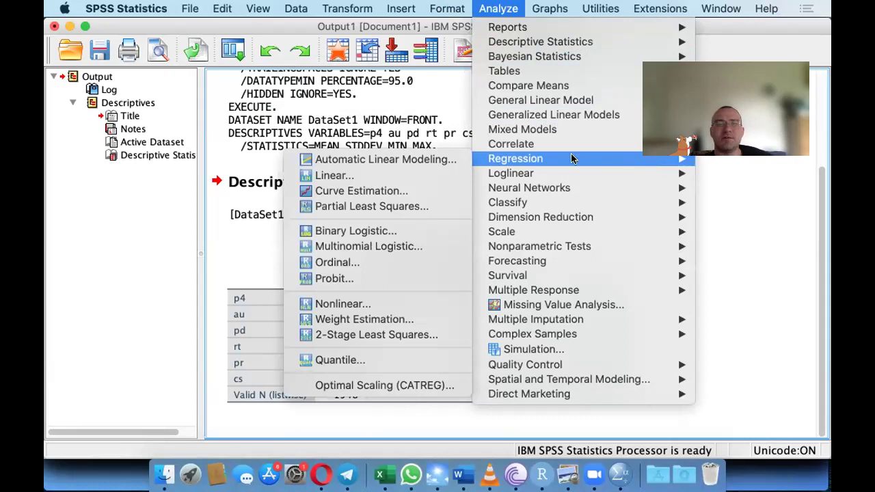
{"action": "left_click", "coordinate": [326, 176]}
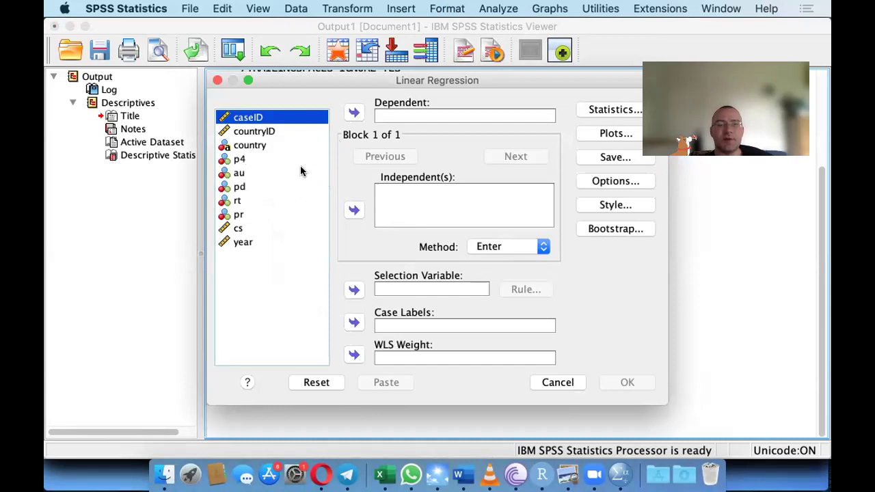
{"action": "left_click", "coordinate": [225, 160]}
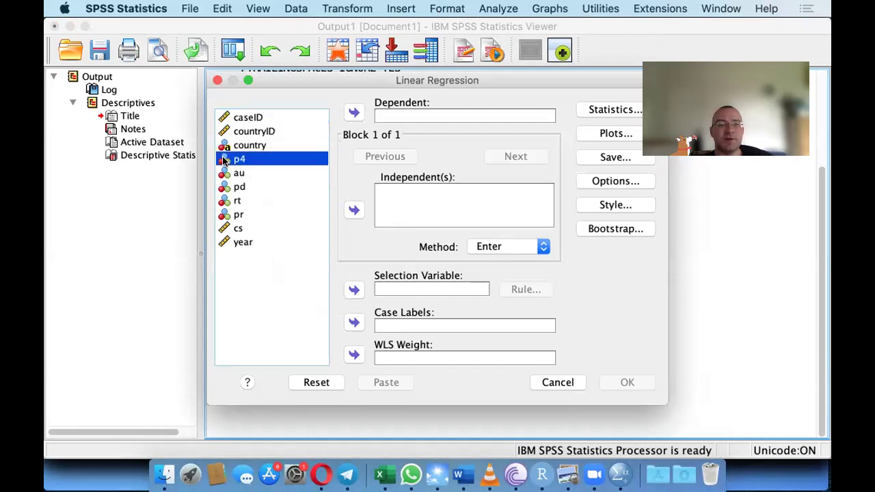
{"action": "left_click", "coordinate": [355, 210]}
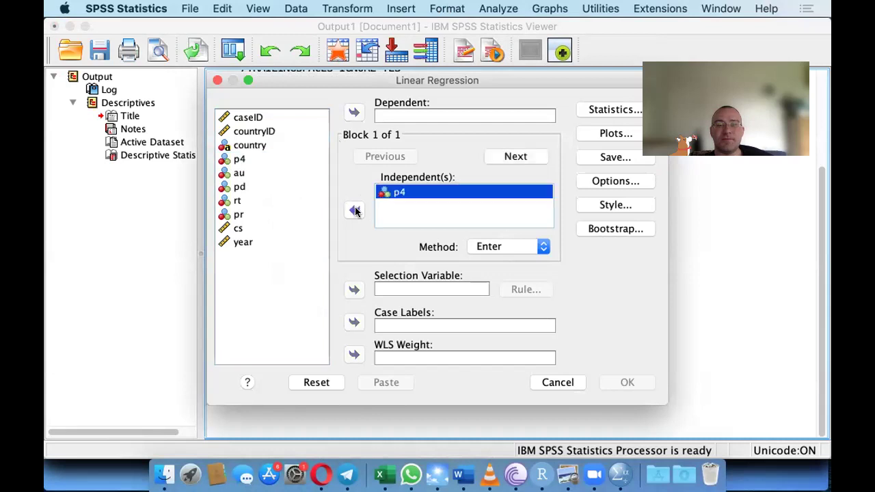
{"action": "left_click", "coordinate": [237, 231]}
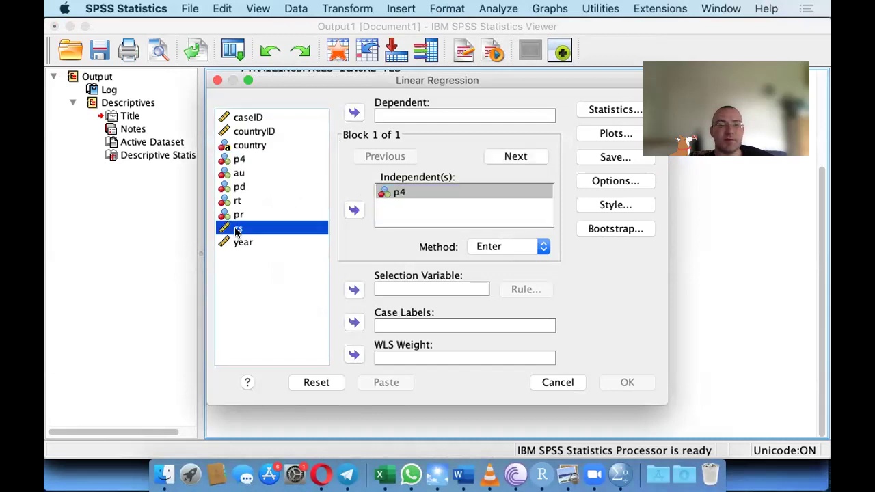
{"action": "left_click", "coordinate": [355, 113]}
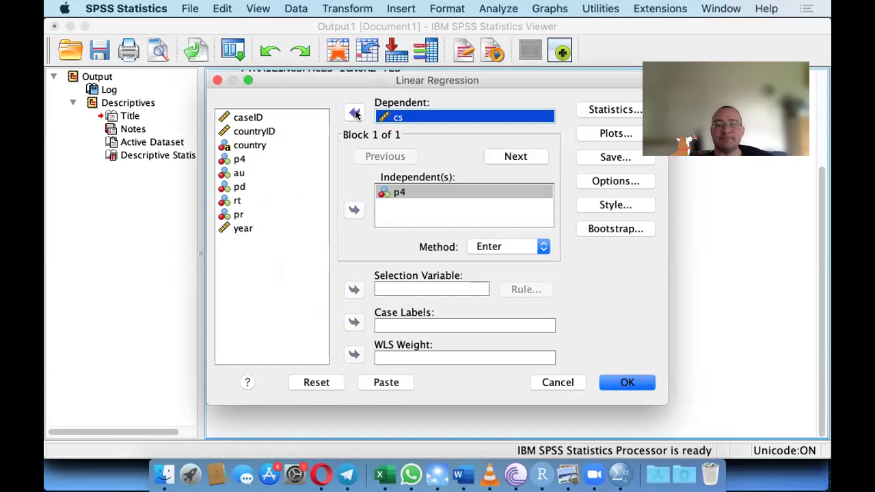
Check the statistics options of the Linear Regression and run the regression with the preset Estimates and Model fit.
{"action": "left_click", "coordinate": [601, 109]}
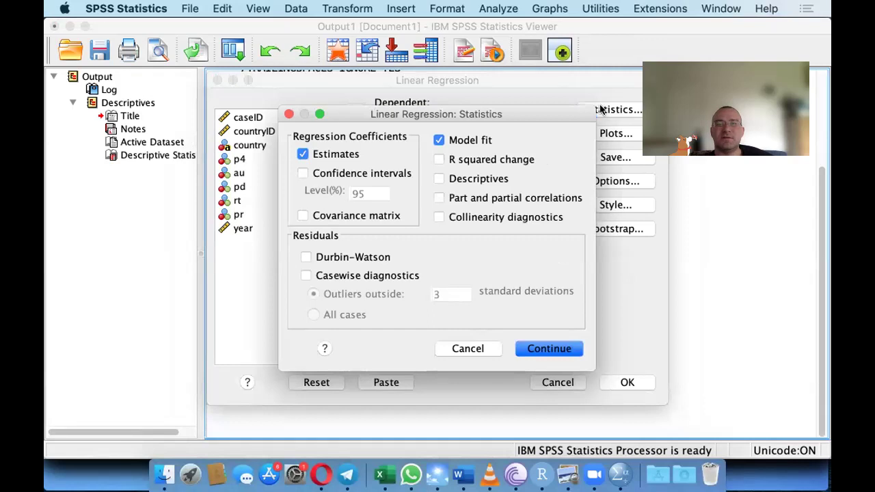
{"action": "left_click", "coordinate": [288, 115]}
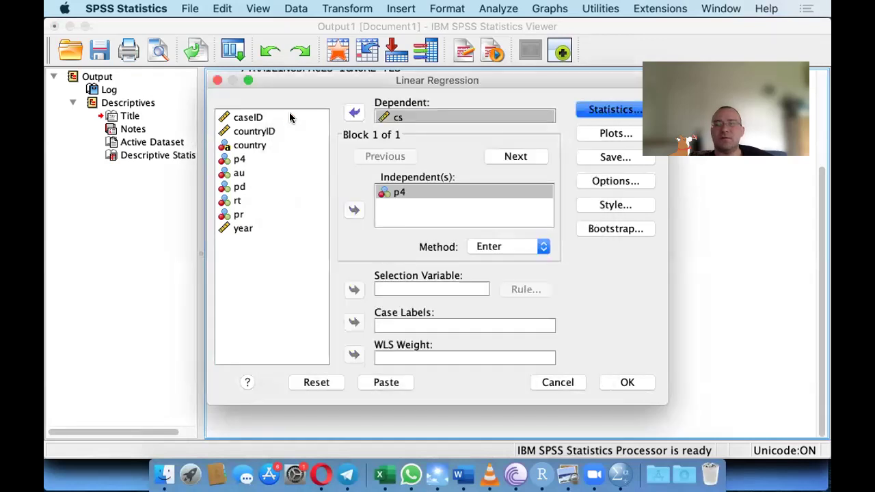
{"action": "left_click", "coordinate": [618, 381]}
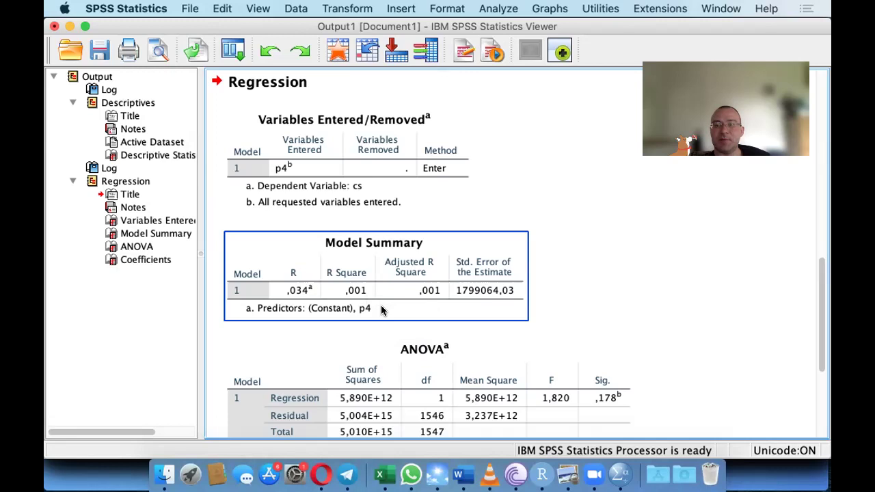
Examine the Model Summary, ANOVA and Coefficients tables in the regression output, including the significance of p4.
{"action": "left_click", "coordinate": [573, 274]}
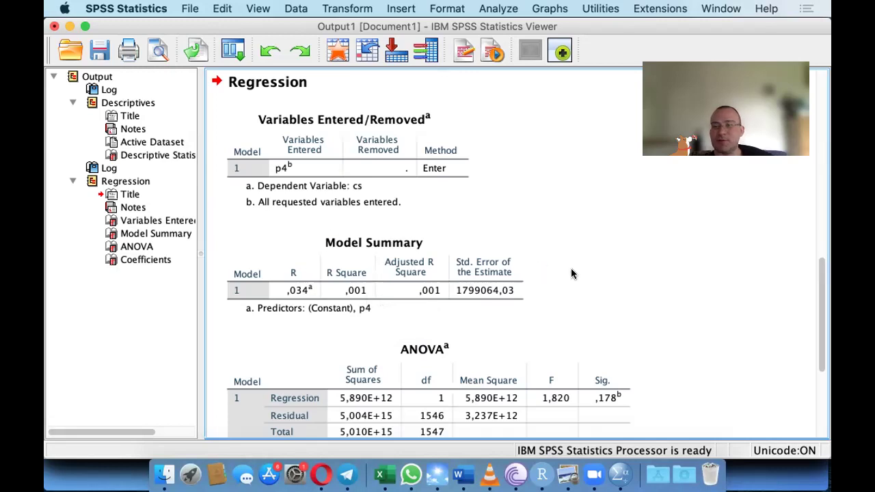
{"action": "scroll", "coordinate": [572, 273], "scroll_direction": "down", "scroll_amount": 5}
{"action": "left_click", "coordinate": [646, 293]}
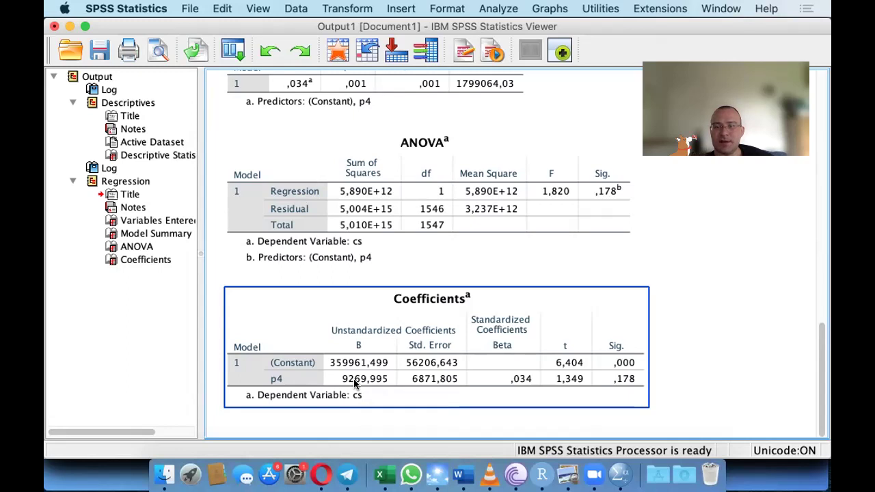
{"action": "left_click", "coordinate": [701, 367]}
{"action": "left_click", "coordinate": [620, 380]}
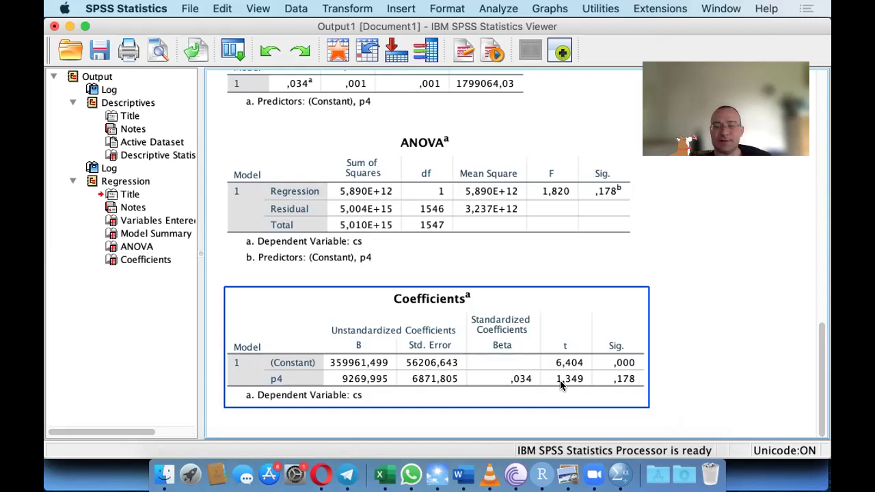
{"action": "left_click", "coordinate": [559, 417]}
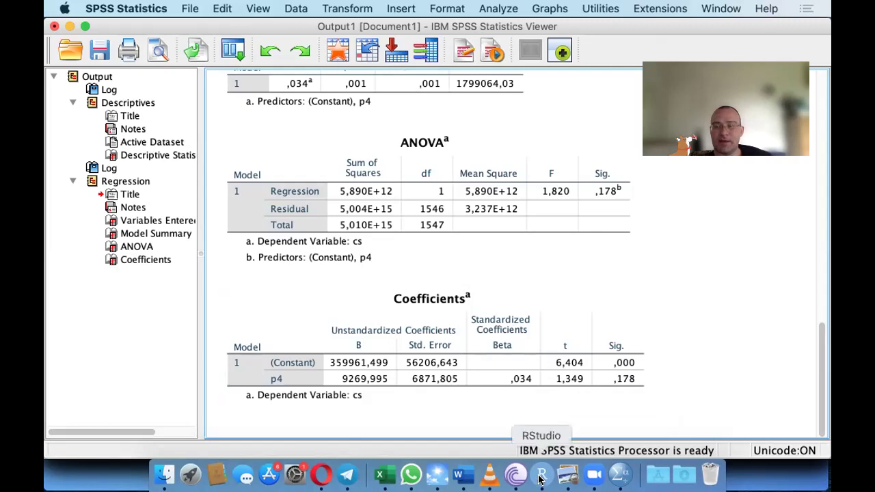
Switch to RStudio, run the linreg model of csia on p4 with its summary, and enlarge the console to show the full output.
{"action": "left_click", "coordinate": [541, 477]}
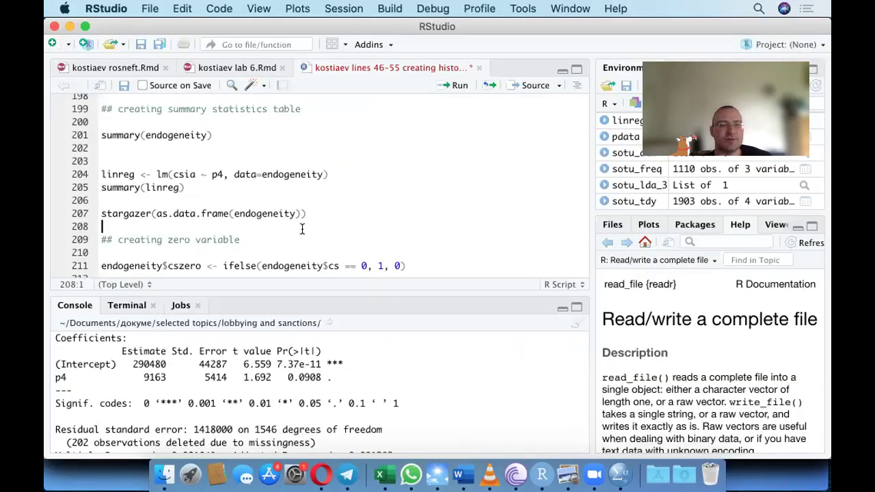
{"action": "left_click", "coordinate": [101, 199]}
{"action": "left_click_drag", "start_coordinate": [102, 199], "coordinate": [102, 174]}
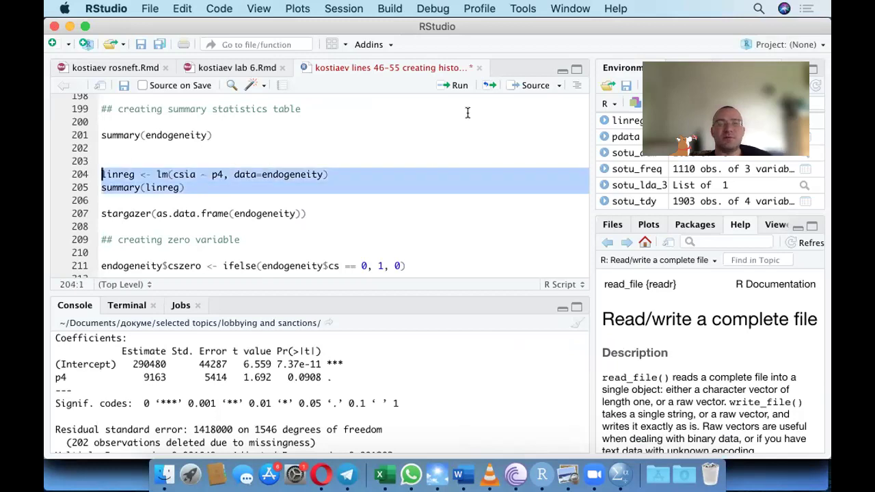
{"action": "left_click", "coordinate": [458, 86]}
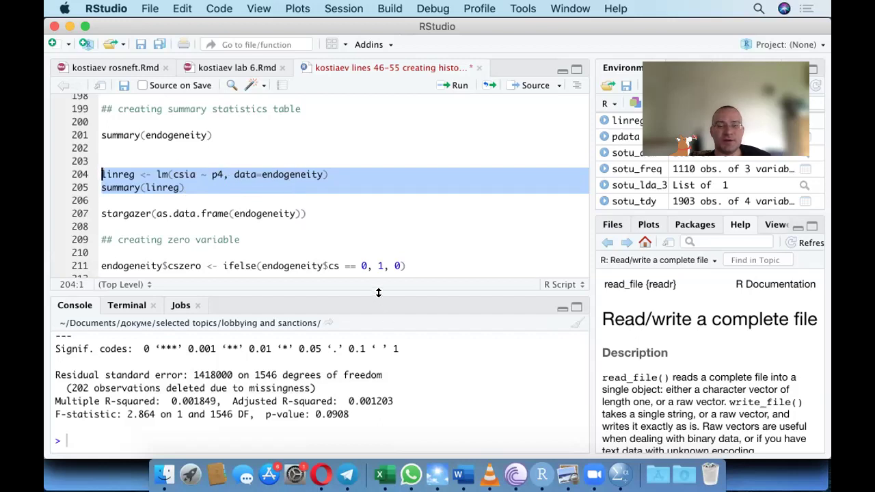
{"action": "left_click_drag", "start_coordinate": [379, 294], "coordinate": [405, 161]}
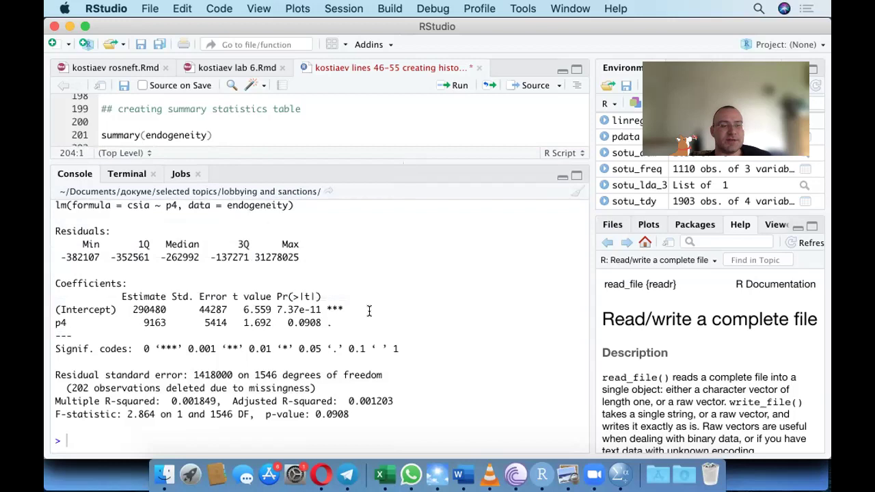